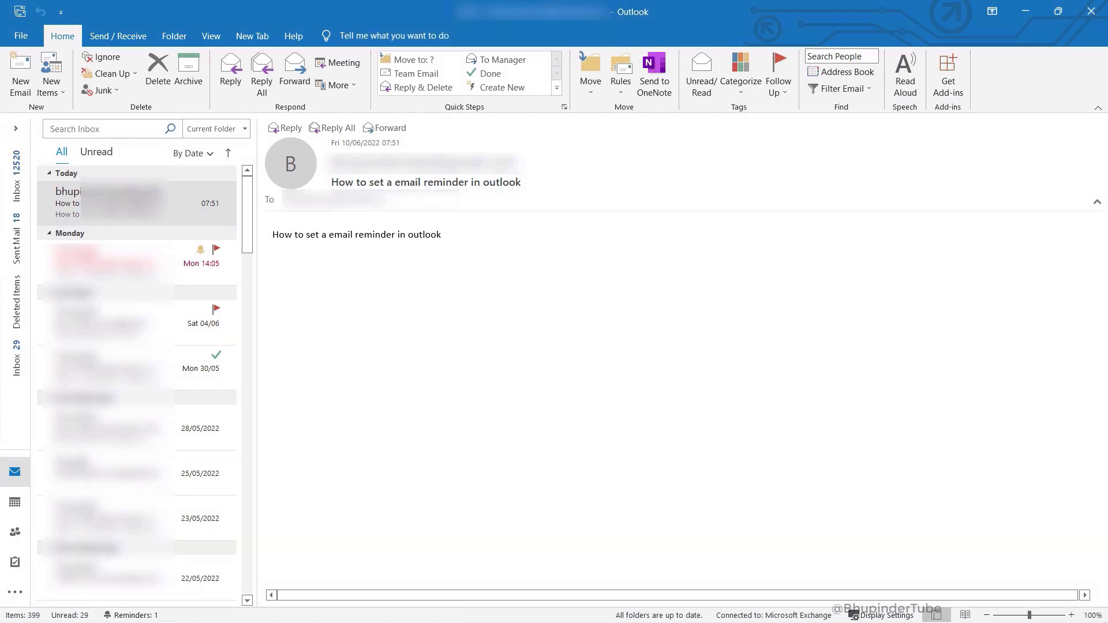
# Flag the 'How to set a email reminder in outlook' email for follow-up on 10 June 2022.
pyautogui.moveTo(220, 206)
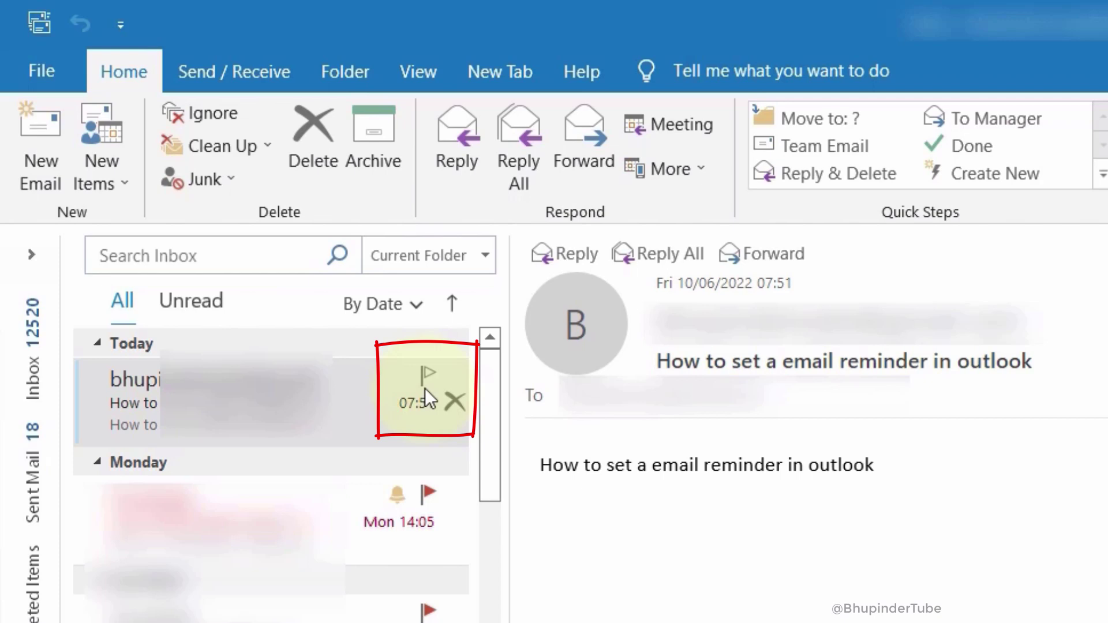
pyautogui.click(427, 375)
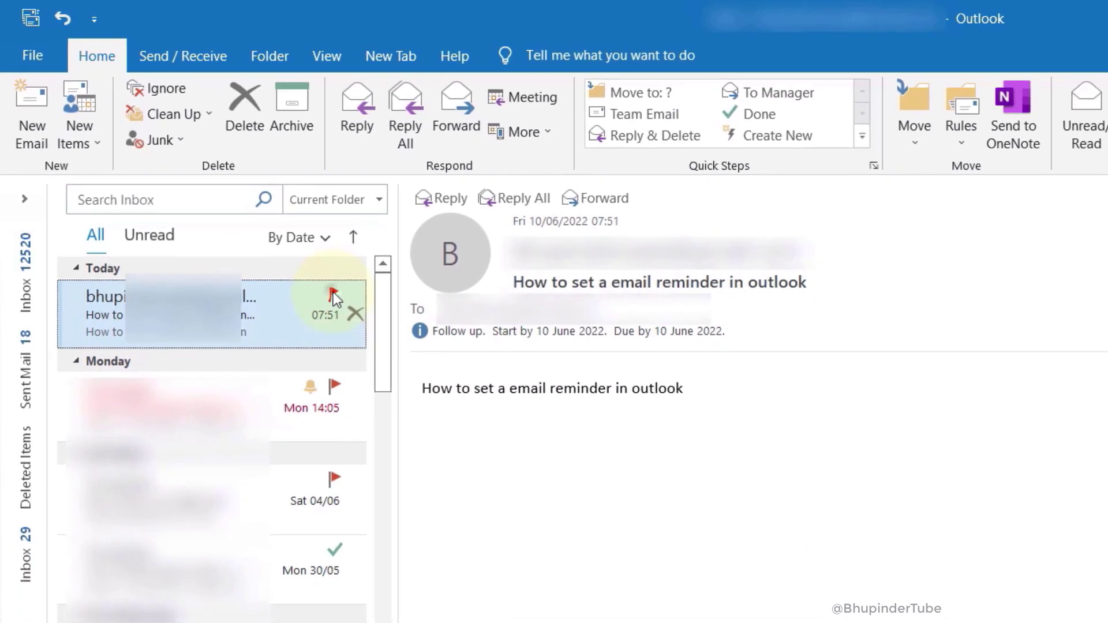
# Bring up the flagged email's follow-up menu, including its Add Reminder option.
pyautogui.rightClick(334, 292)
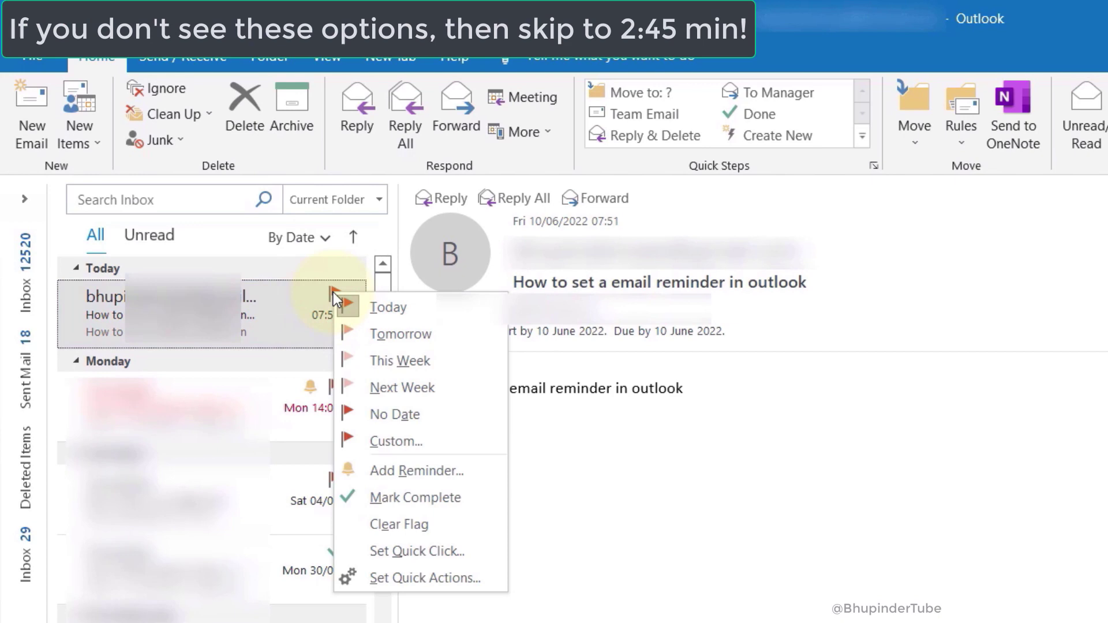
pyautogui.click(478, 479)
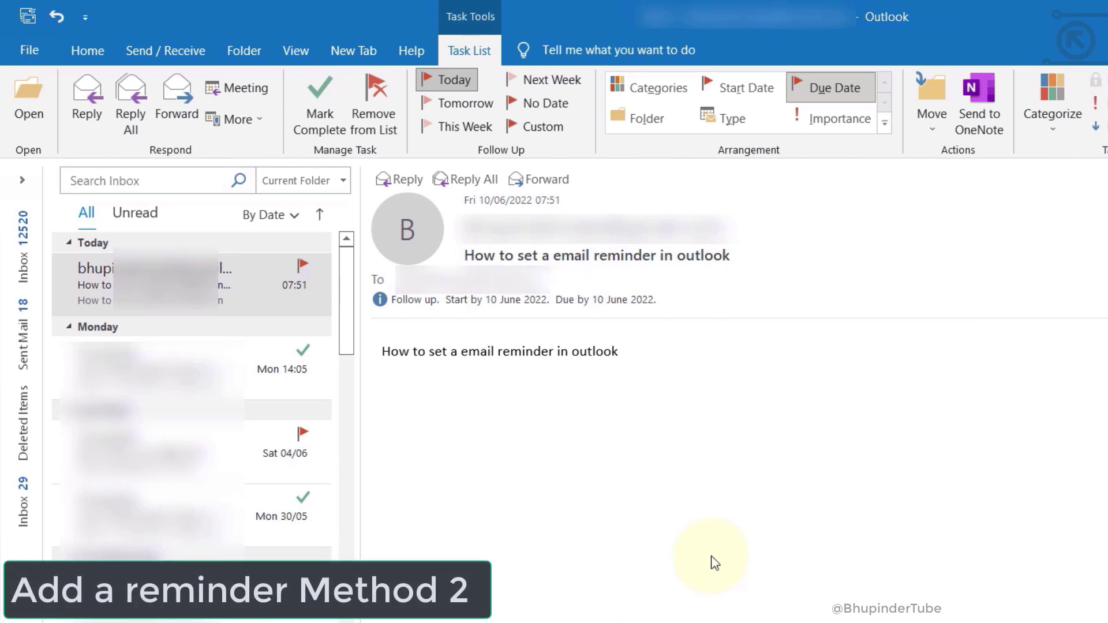
pyautogui.click(155, 283)
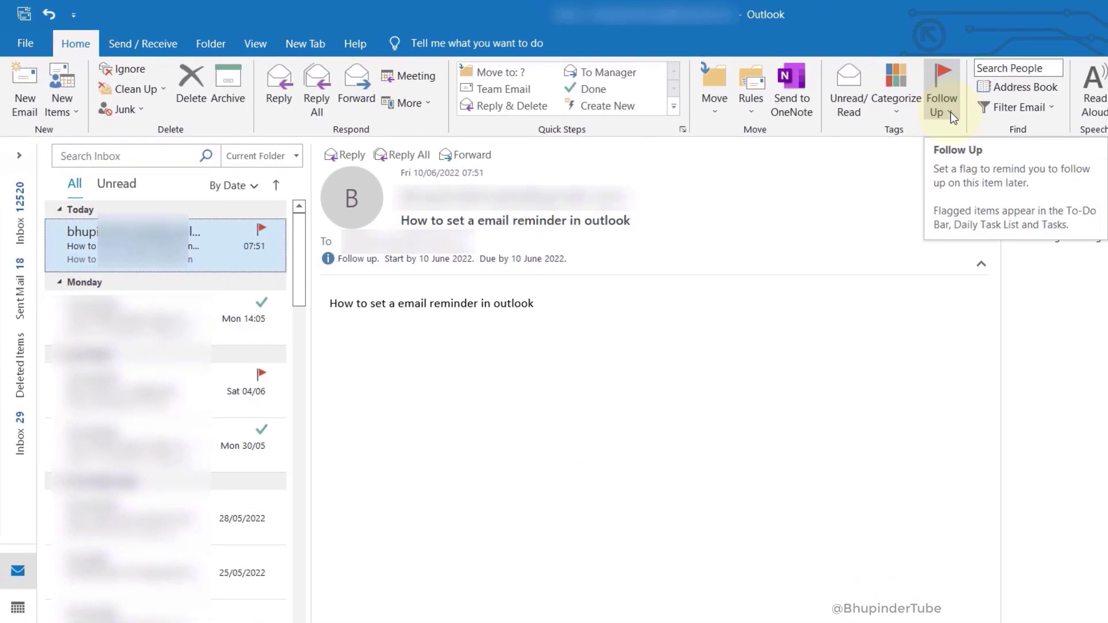
pyautogui.click(951, 112)
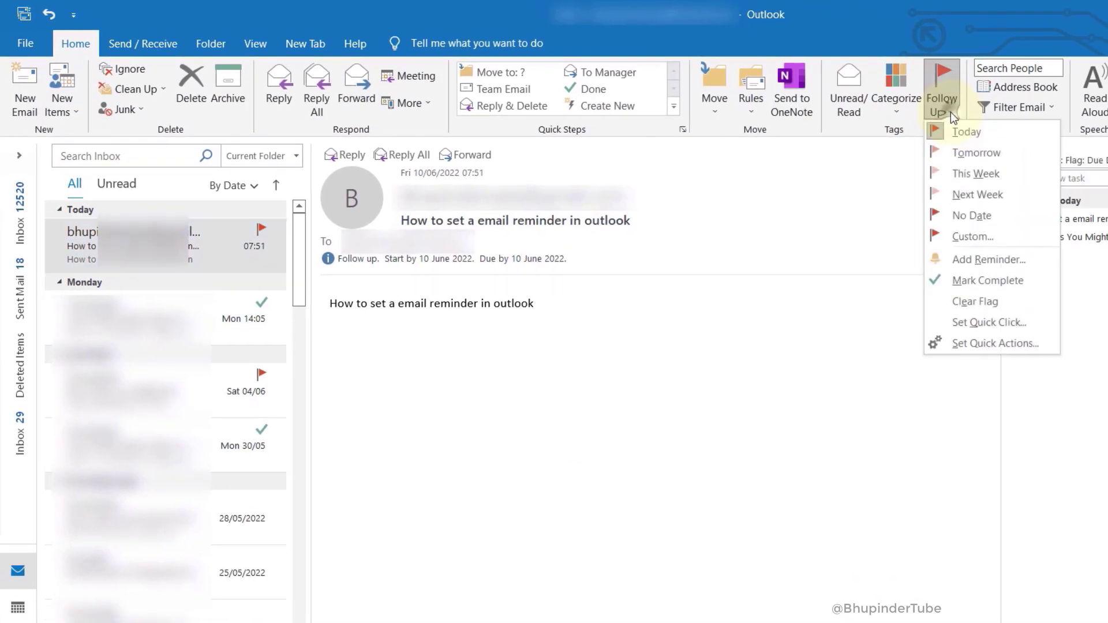
# In Add Reminder, keep Follow up with 10 June 2022 as start, due and reminder dates.
pyautogui.click(1037, 261)
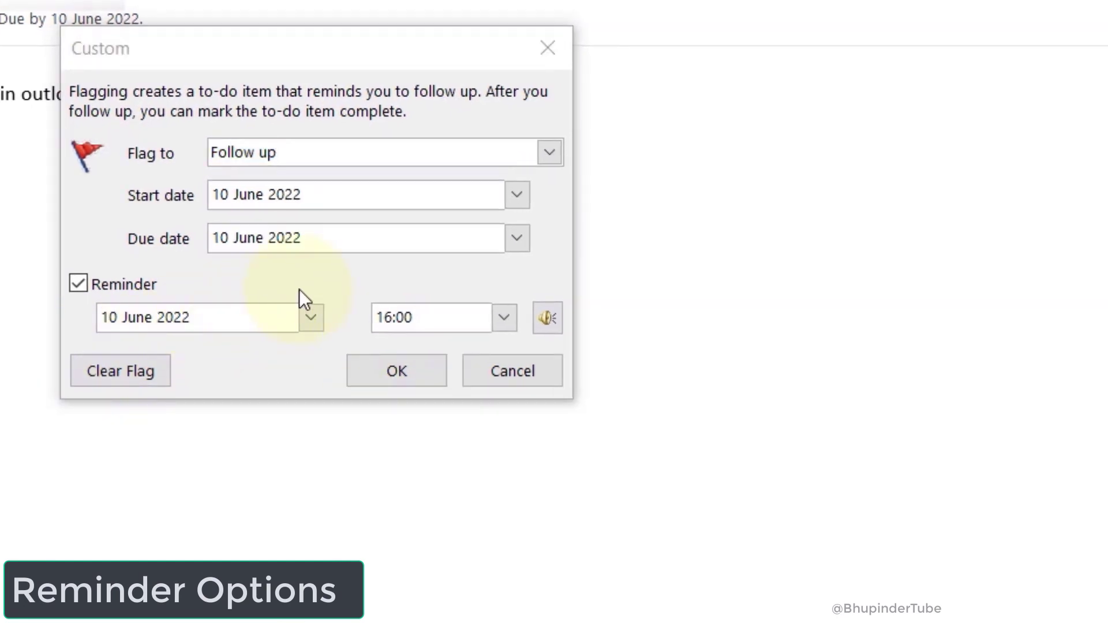
pyautogui.click(549, 153)
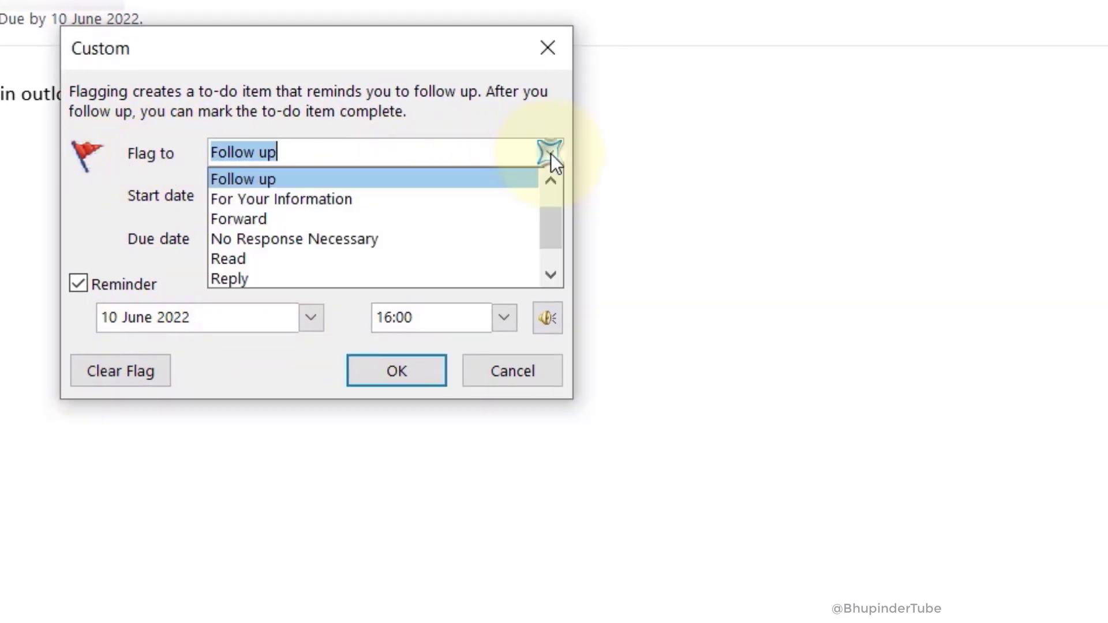
pyautogui.moveTo(558, 237)
pyautogui.mouseDown()
pyautogui.moveTo(558, 192)
pyautogui.moveTo(557, 249)
pyautogui.mouseUp()
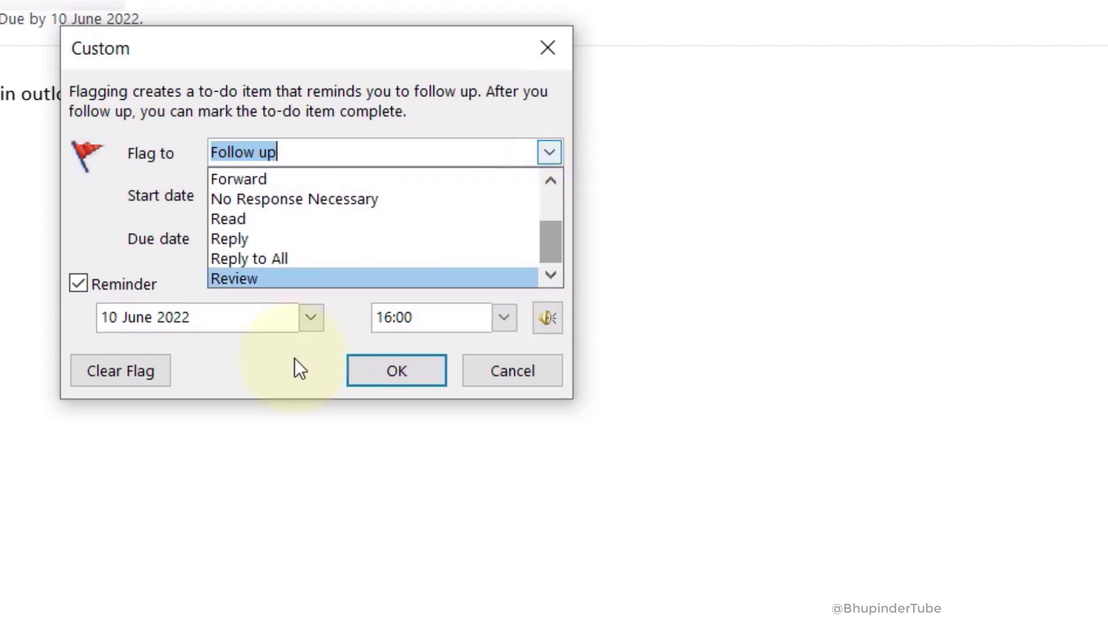
pyautogui.click(294, 359)
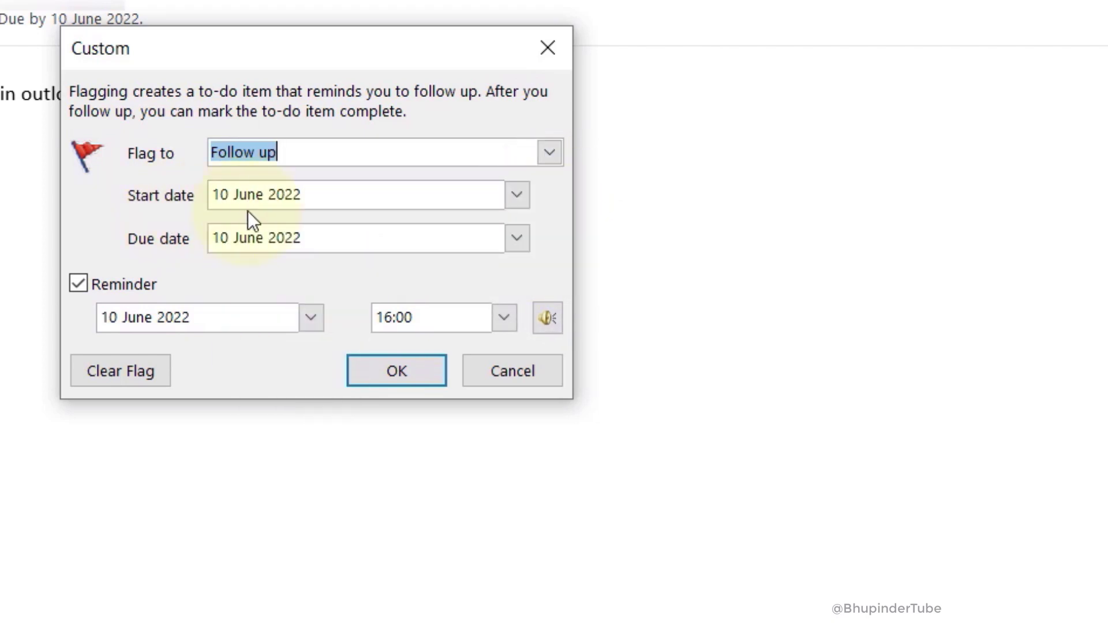
pyautogui.click(518, 196)
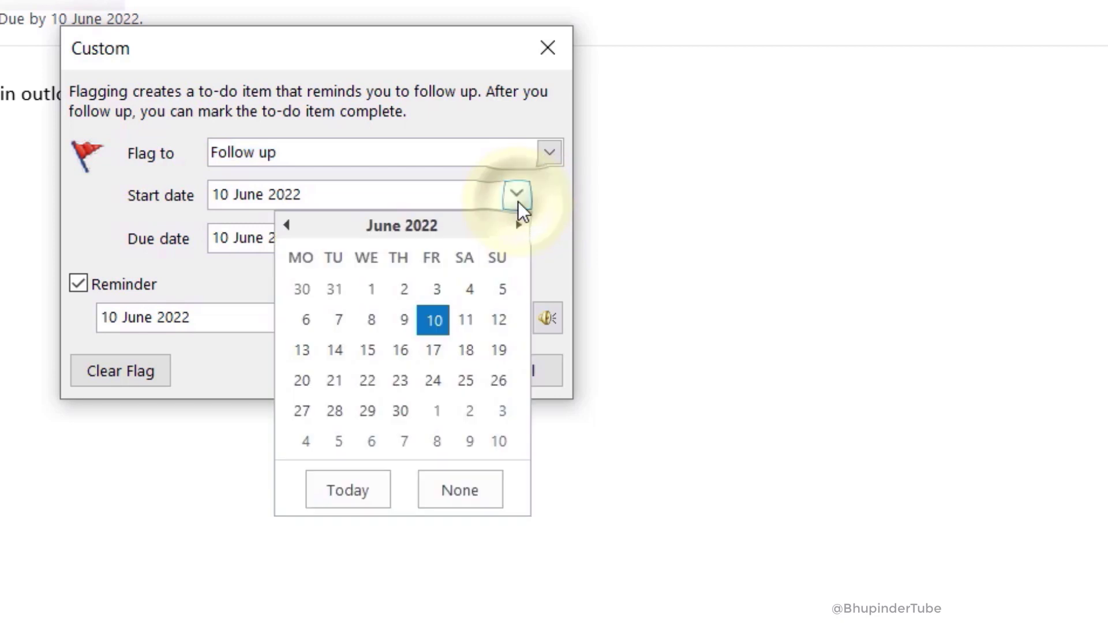
pyautogui.click(517, 197)
pyautogui.click(517, 249)
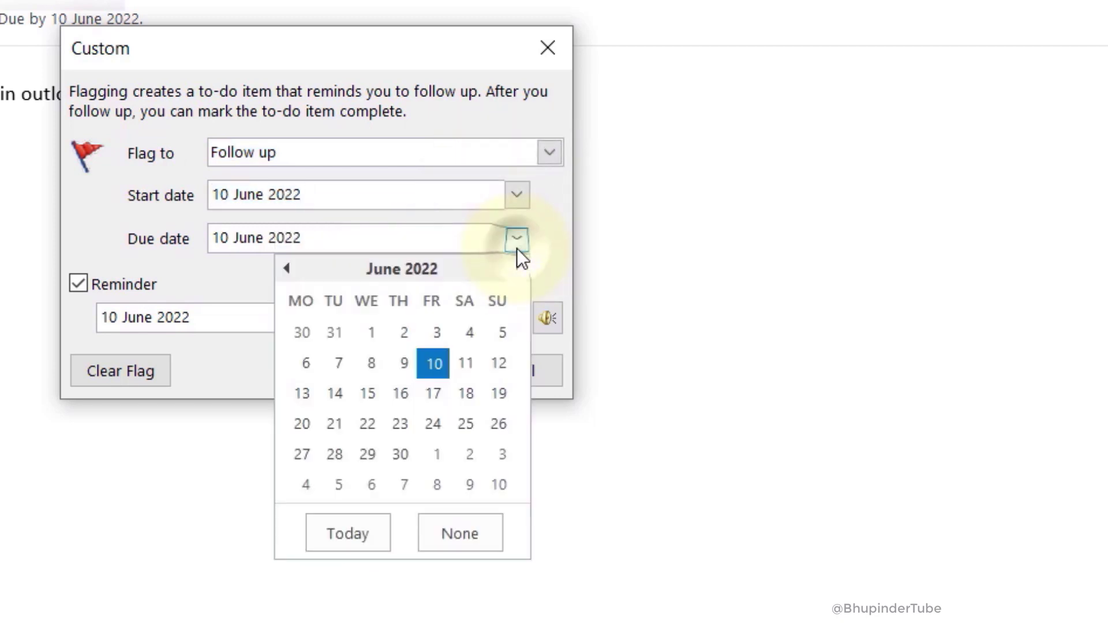
pyautogui.click(517, 248)
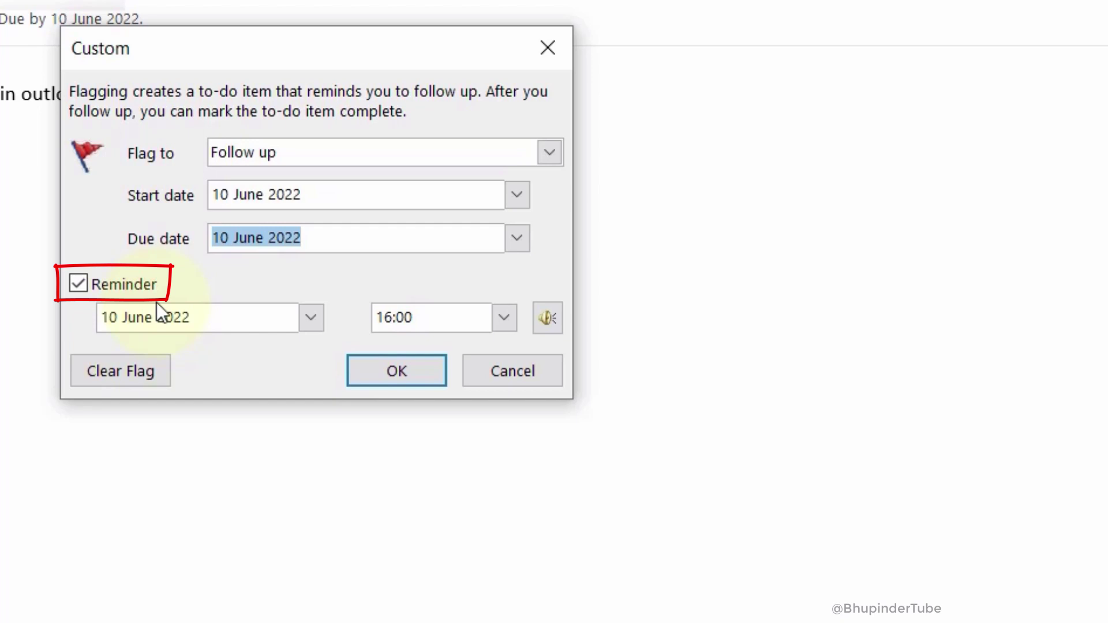
pyautogui.click(311, 319)
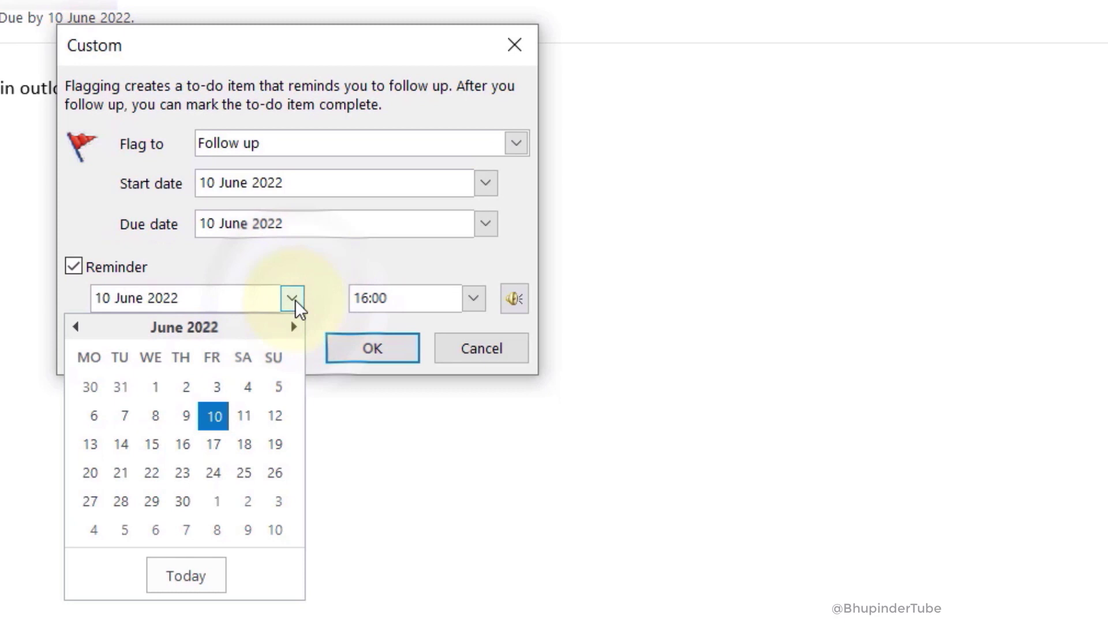
pyautogui.click(296, 300)
# Set the reminder time to 08:10 and confirm the custom flag.
pyautogui.click(479, 300)
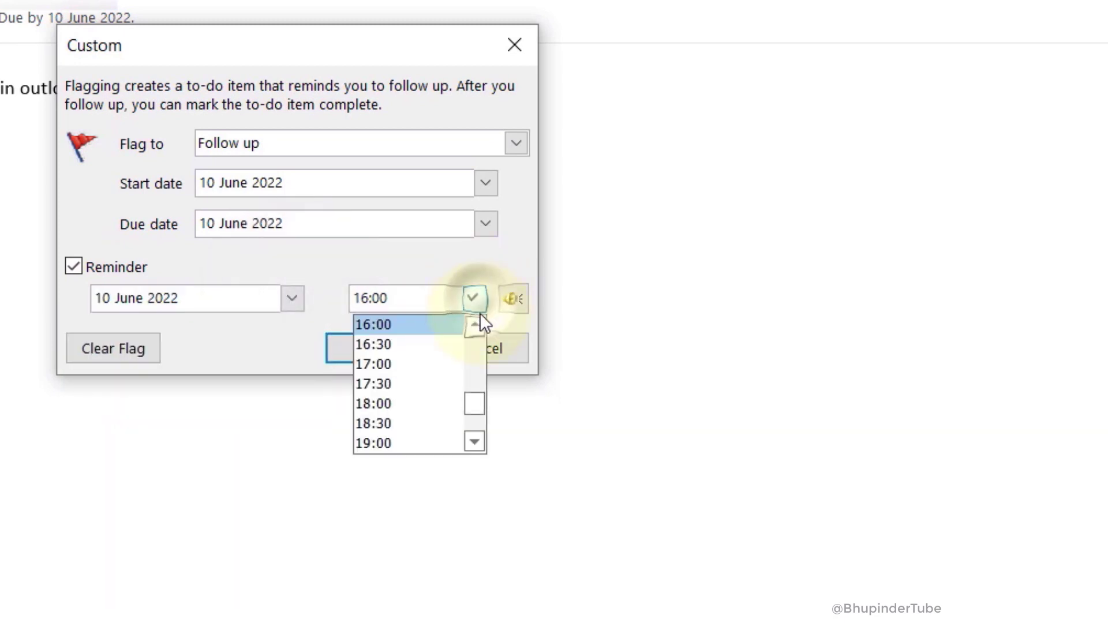
pyautogui.scroll(7, 439, 392)
pyautogui.click(407, 421)
pyautogui.press('BackSpace')
pyautogui.press('BackSpace')
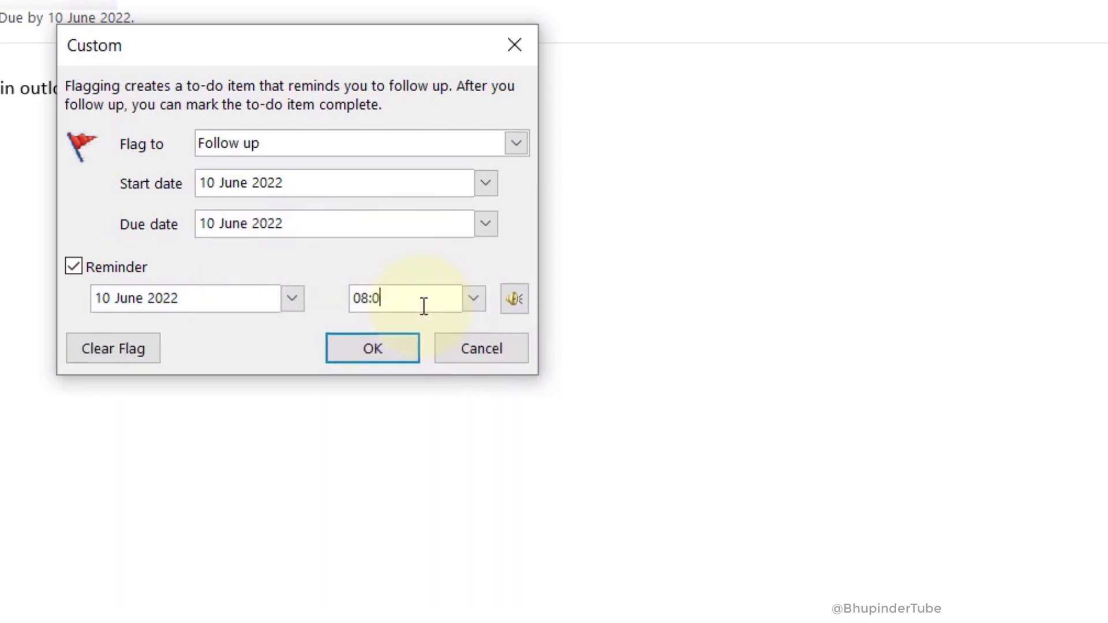
pyautogui.write('10')
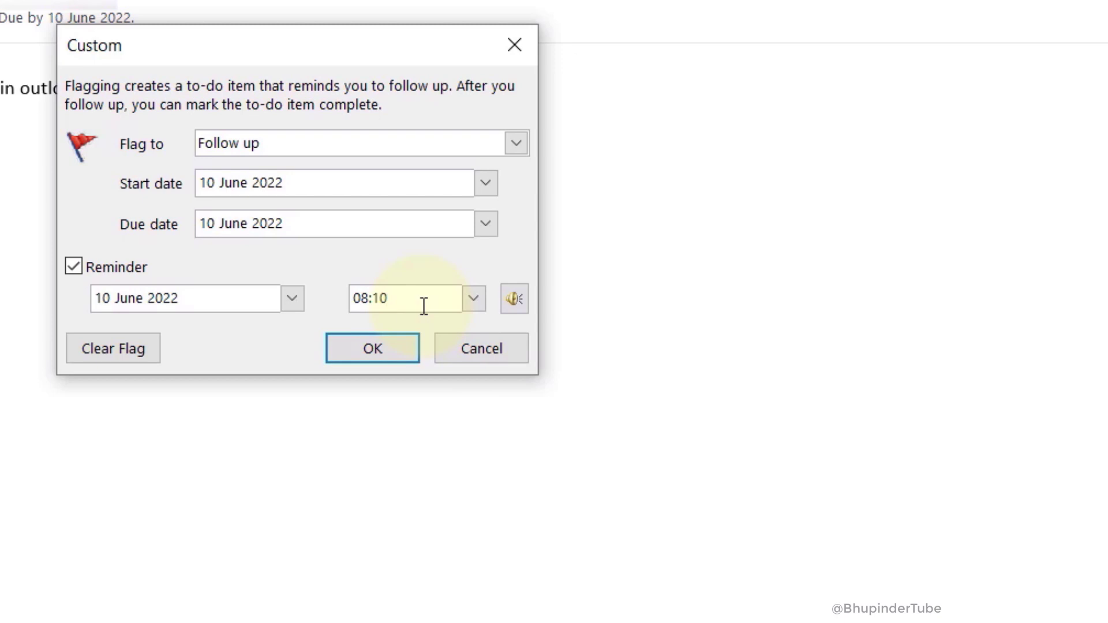
pyautogui.click(390, 348)
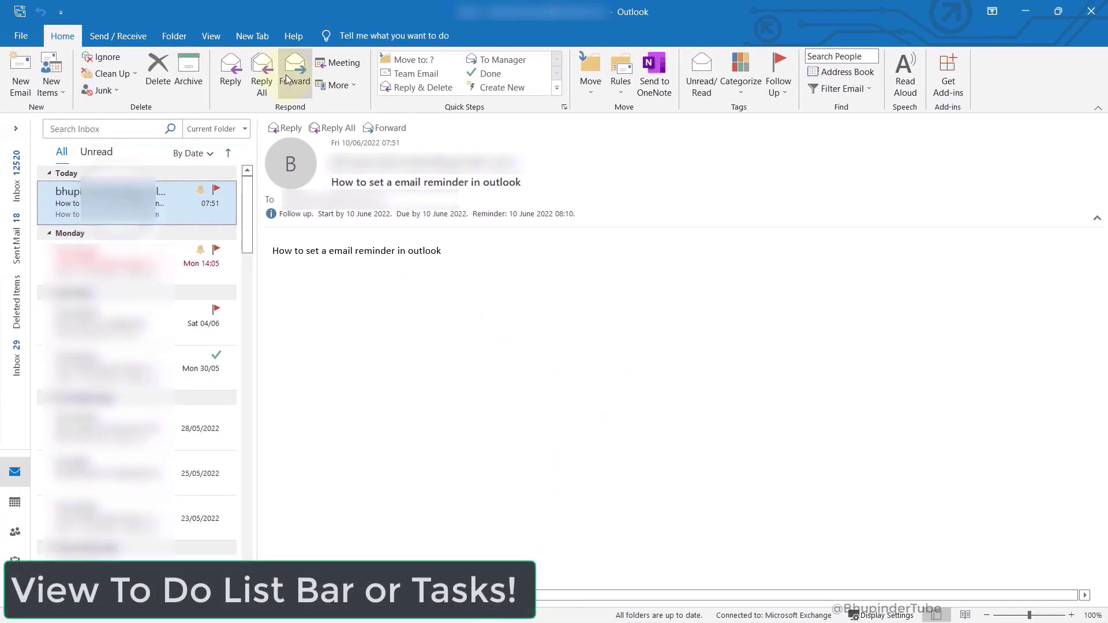
# Turn on the To-Do Bar task list to show today's flagged items beside the inbox.
pyautogui.click(223, 42)
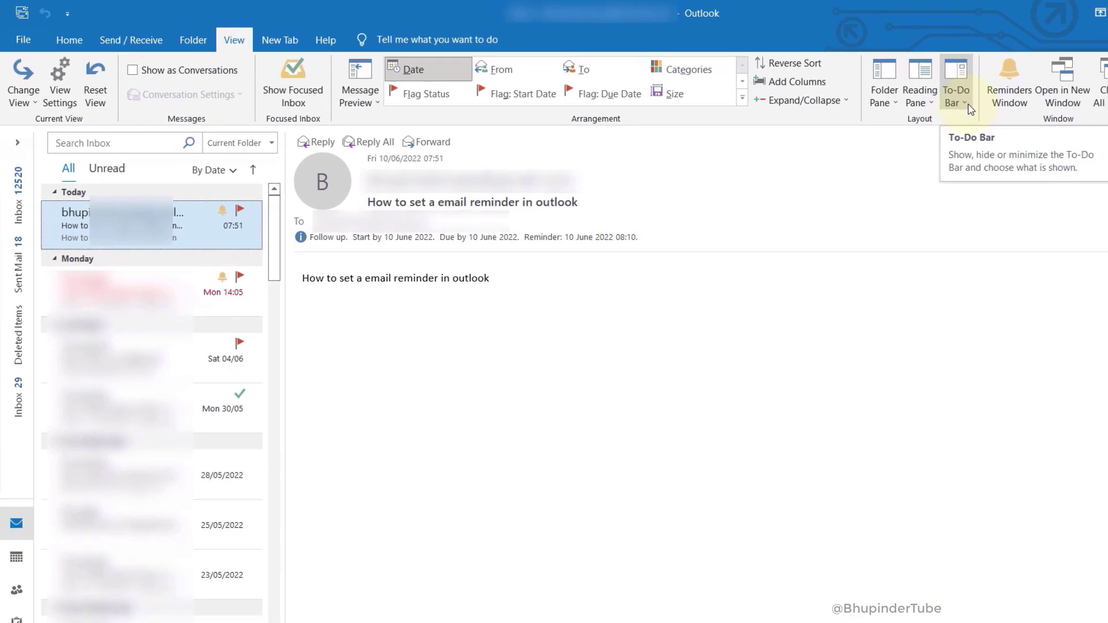
pyautogui.click(966, 102)
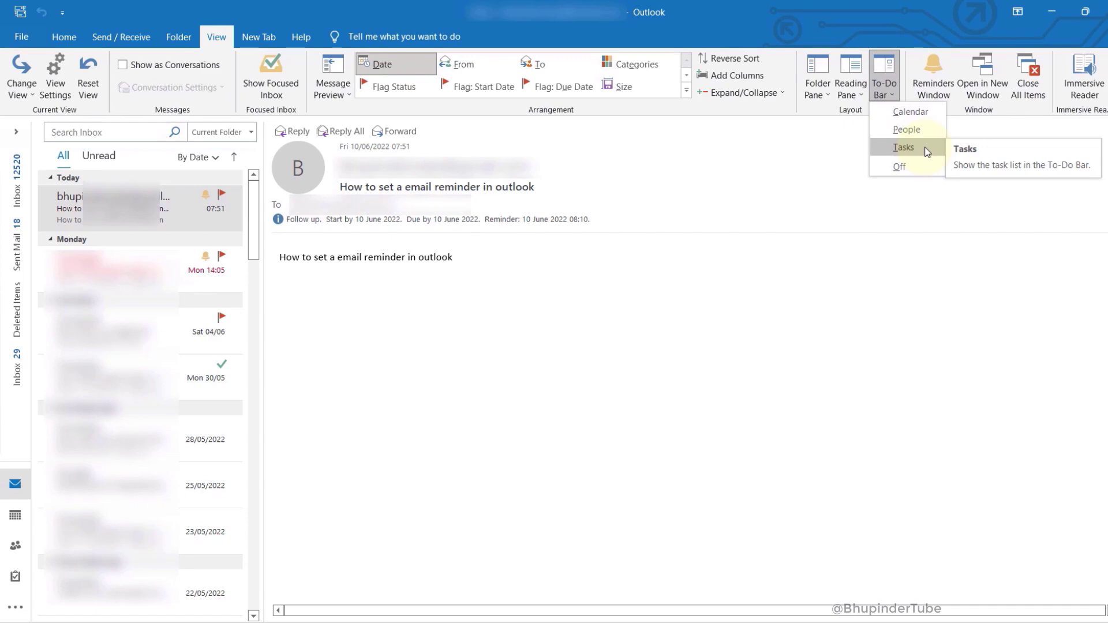
pyautogui.click(925, 149)
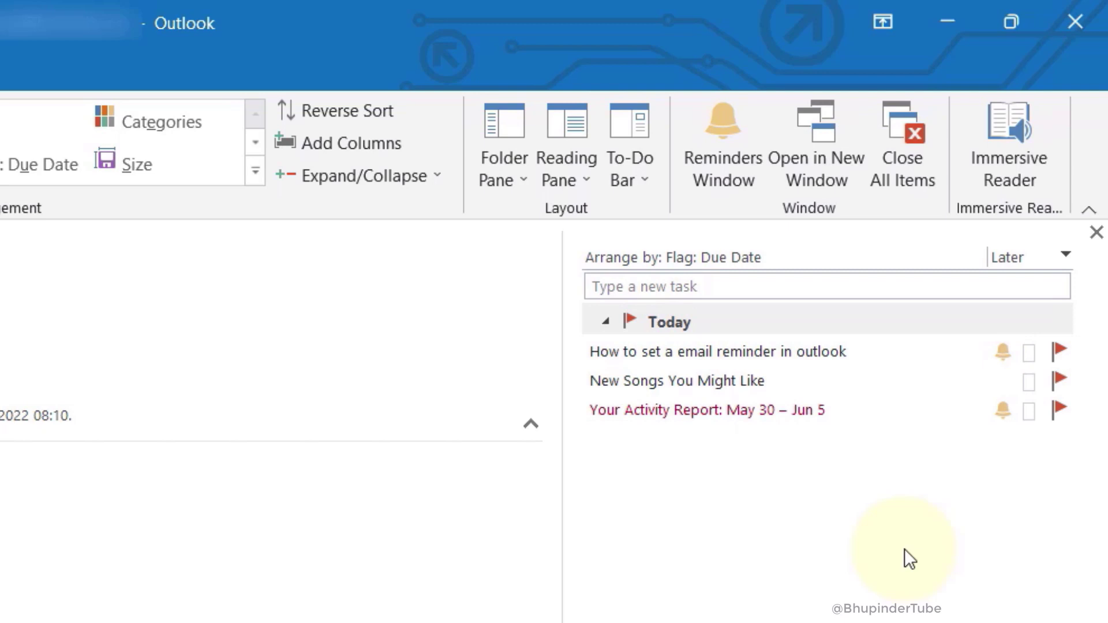
# Undo marking Your Activity Report complete, then clear its flag instead.
pyautogui.click(1060, 411)
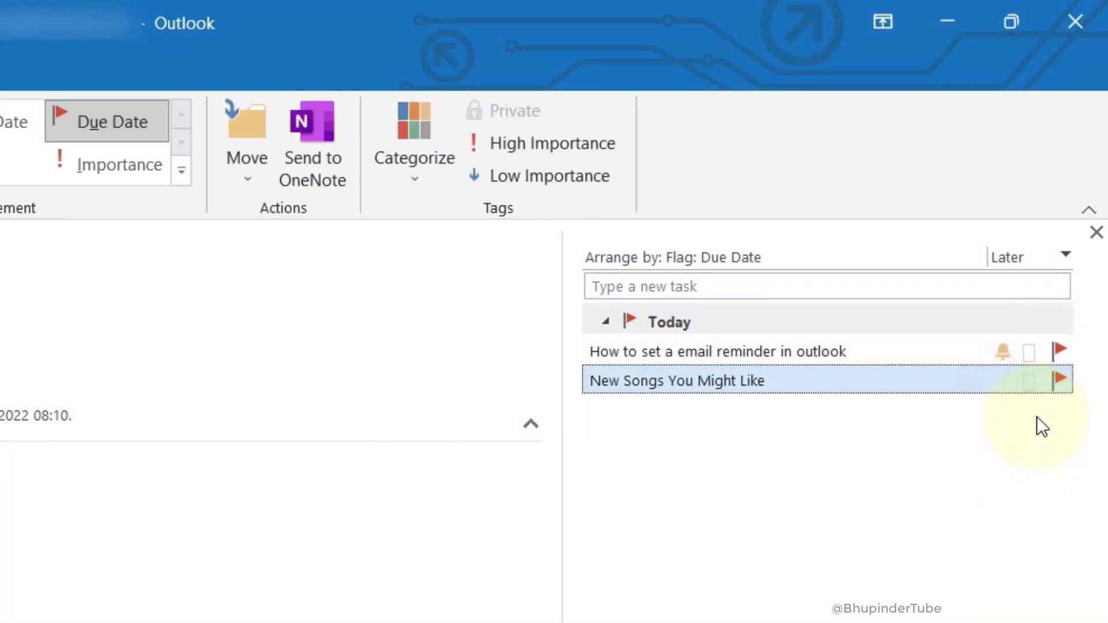
pyautogui.hotkey('ctrl', 'z')
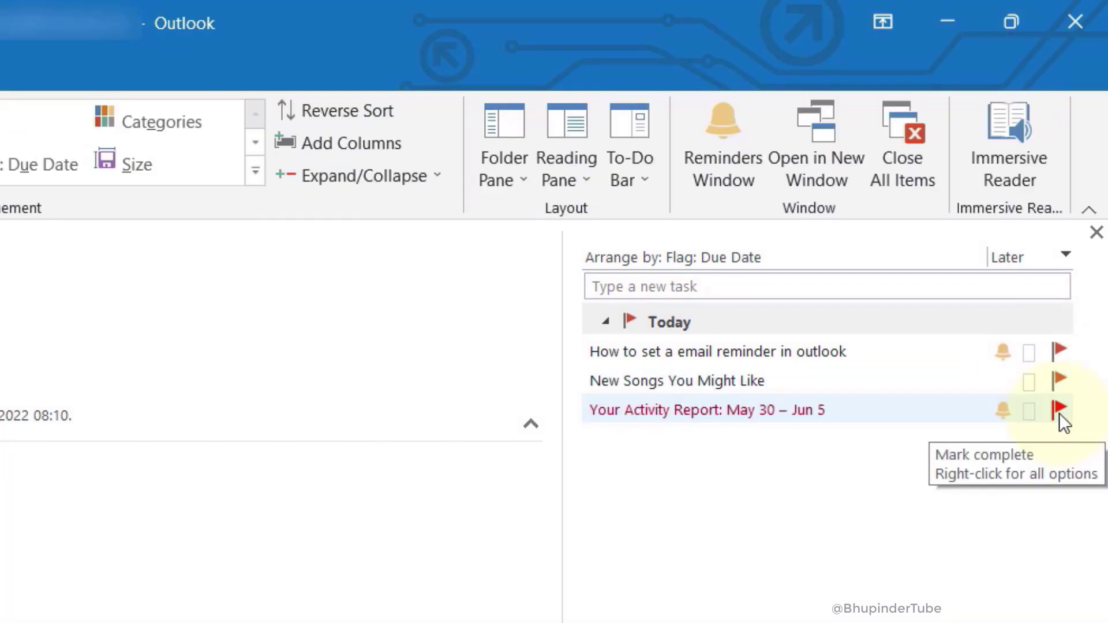
pyautogui.rightClick(1059, 413)
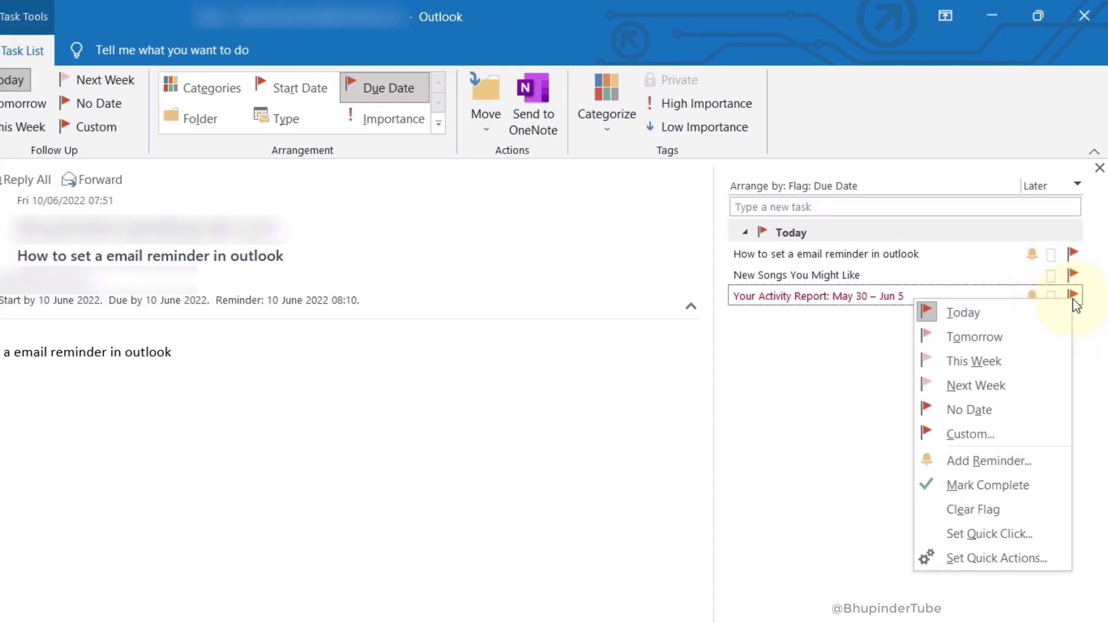
pyautogui.click(1073, 296)
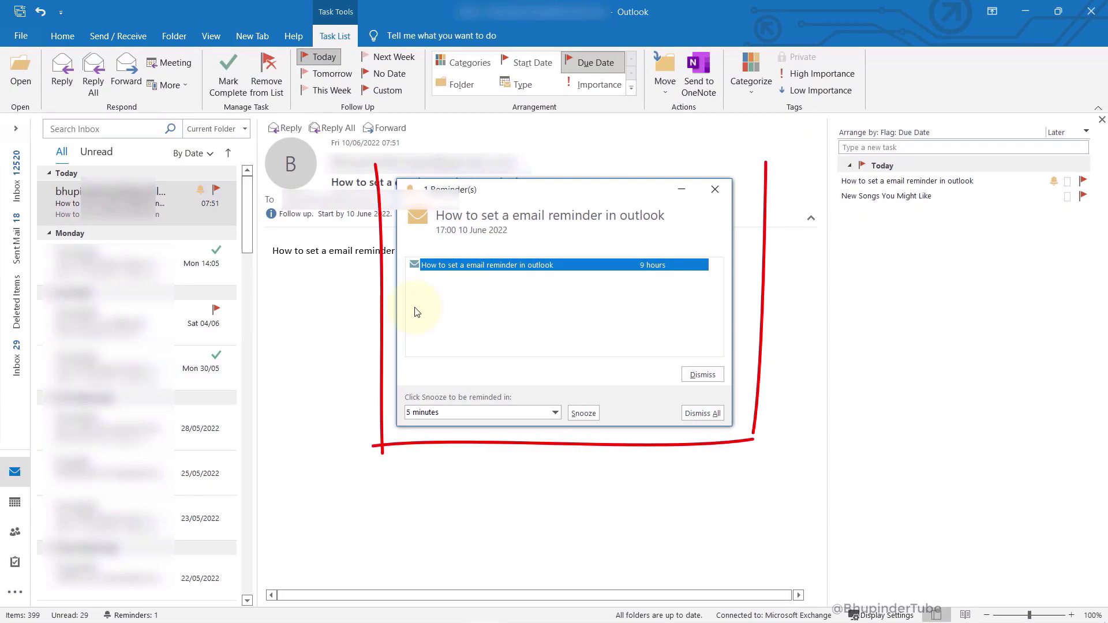
# Open and close the reminder email, then mark it completed from its inbox flag.
pyautogui.doubleClick(503, 272)
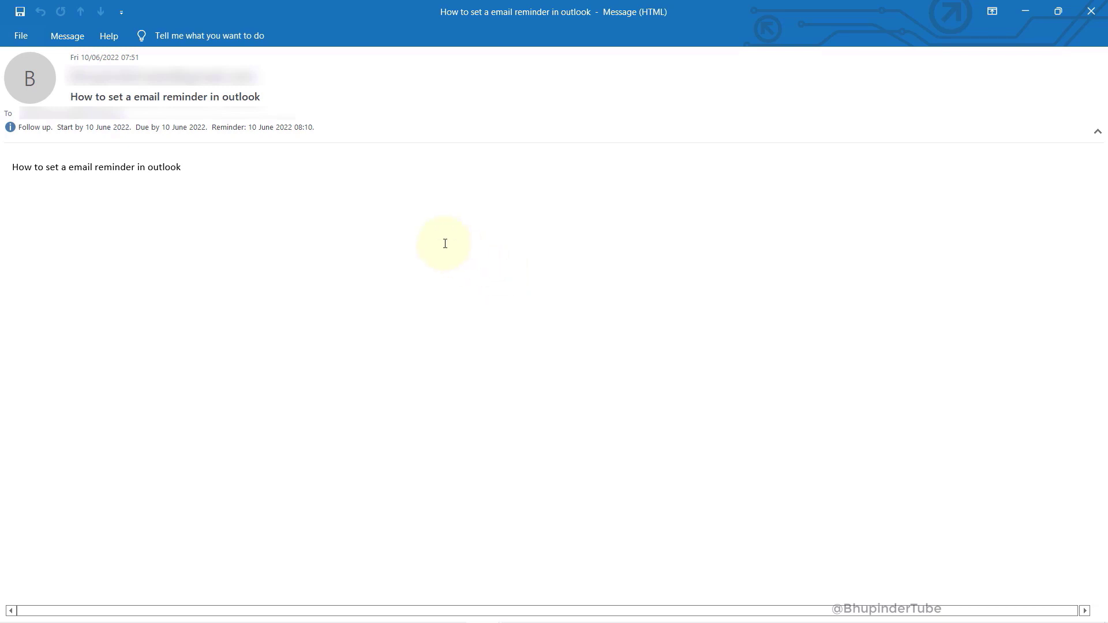
pyautogui.press('Escape')
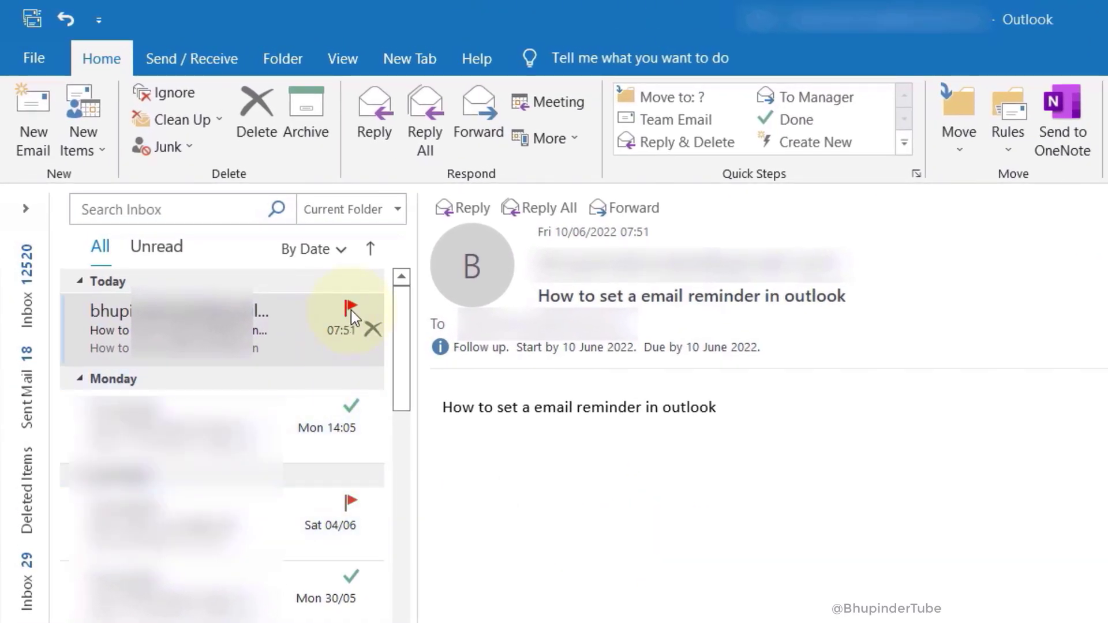
pyautogui.click(351, 310)
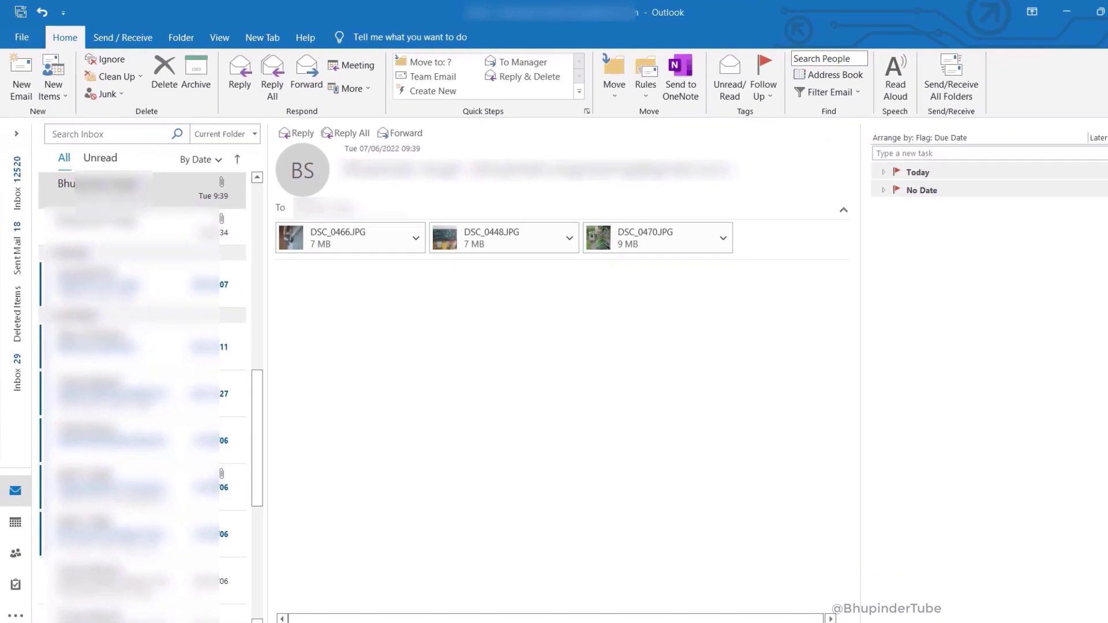
pyautogui.click(96, 183)
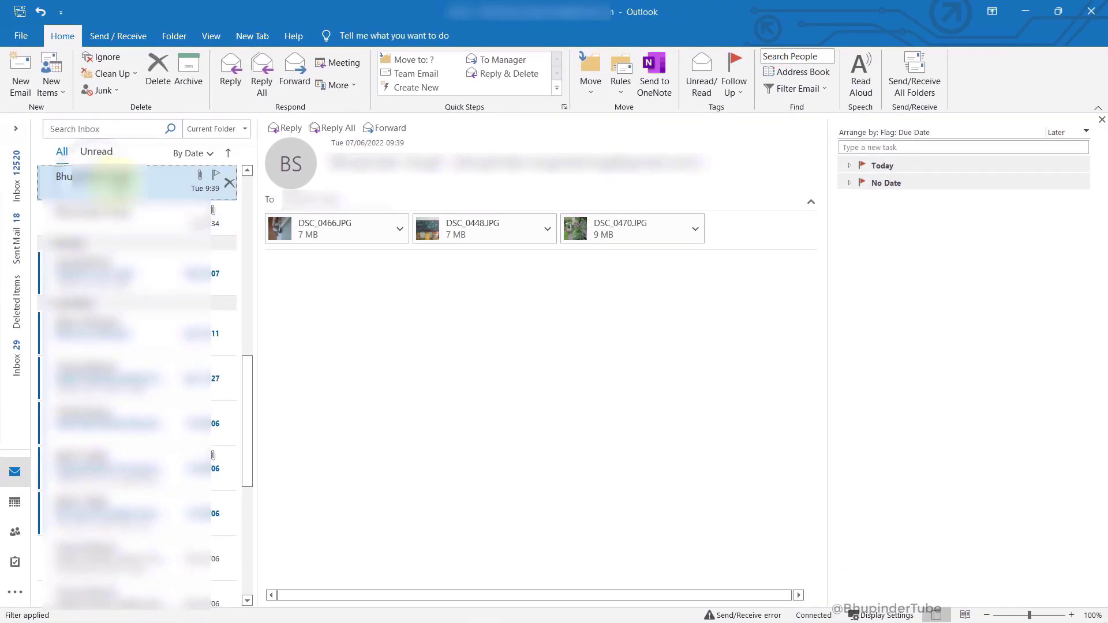
pyautogui.click(733, 85)
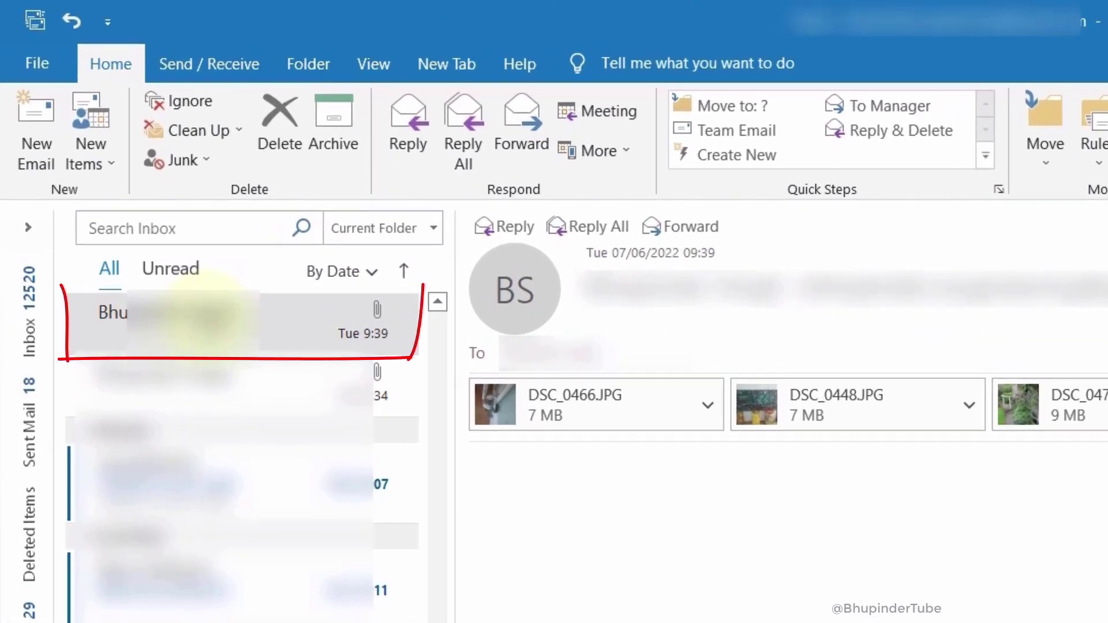
pyautogui.click(202, 312)
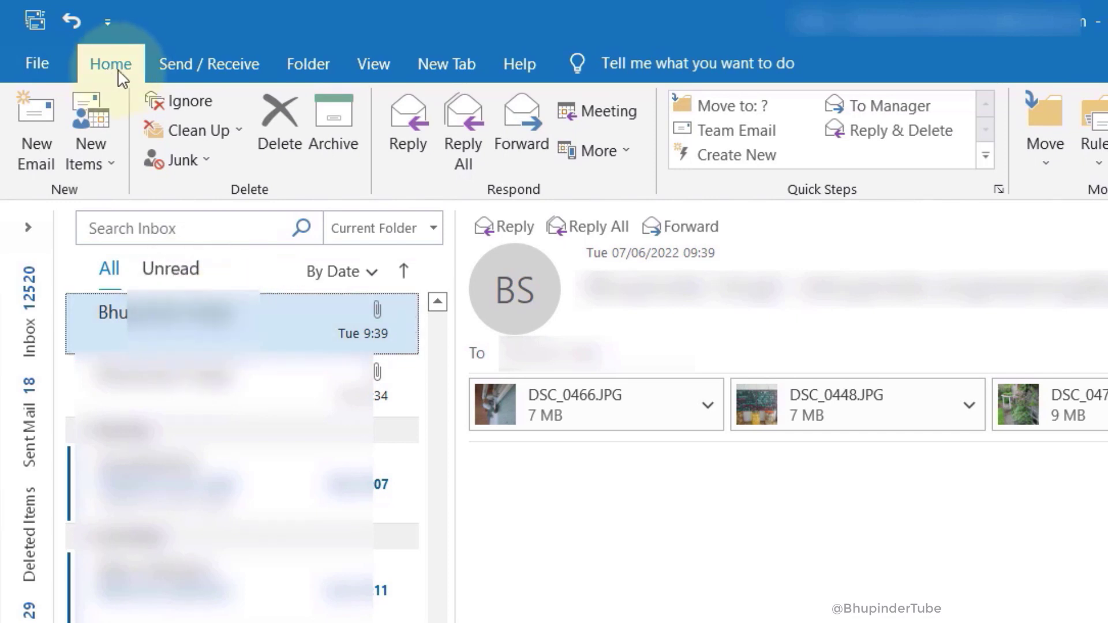
# Create a new task titled 'to reply' with the note 'Please subscribe!'.
pyautogui.click(111, 168)
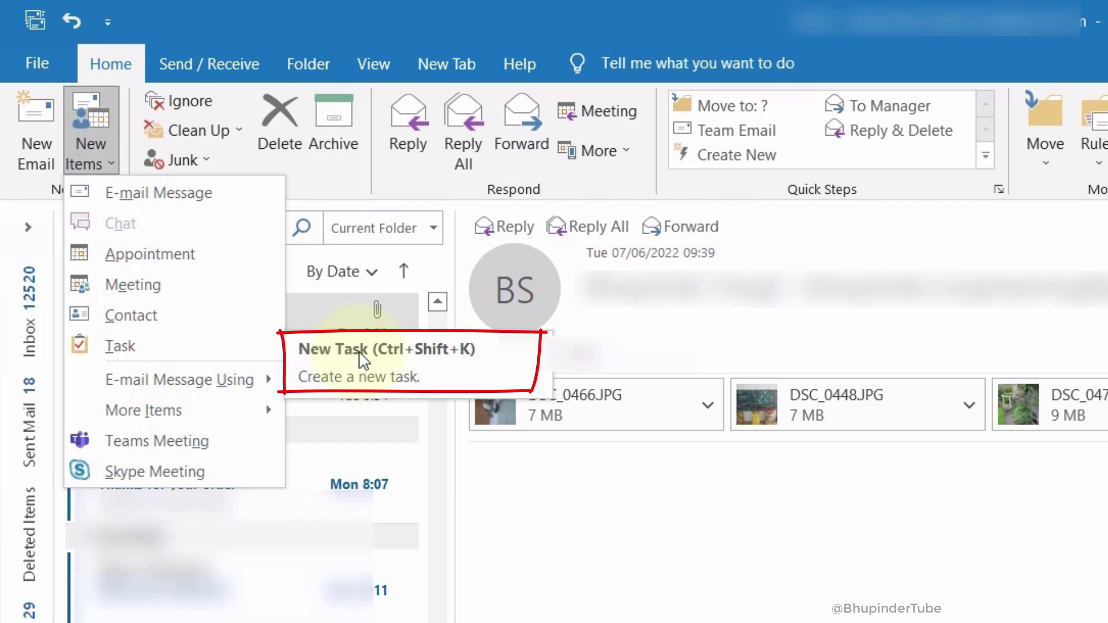
pyautogui.click(147, 349)
pyautogui.write('to reply')
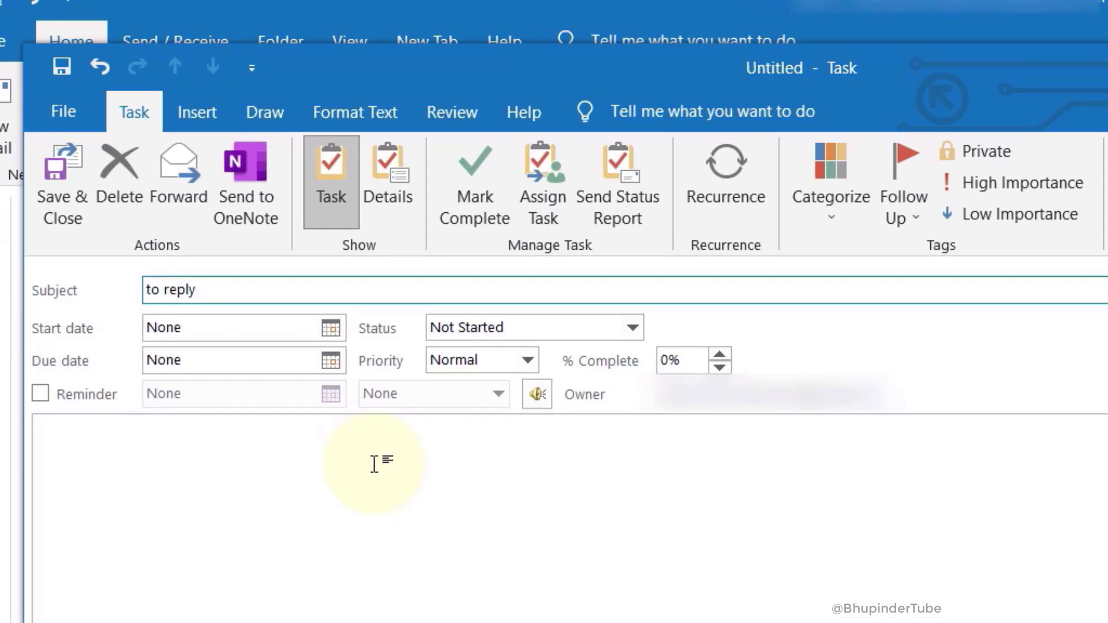
pyautogui.click(123, 458)
pyautogui.write('Please subscribe!')
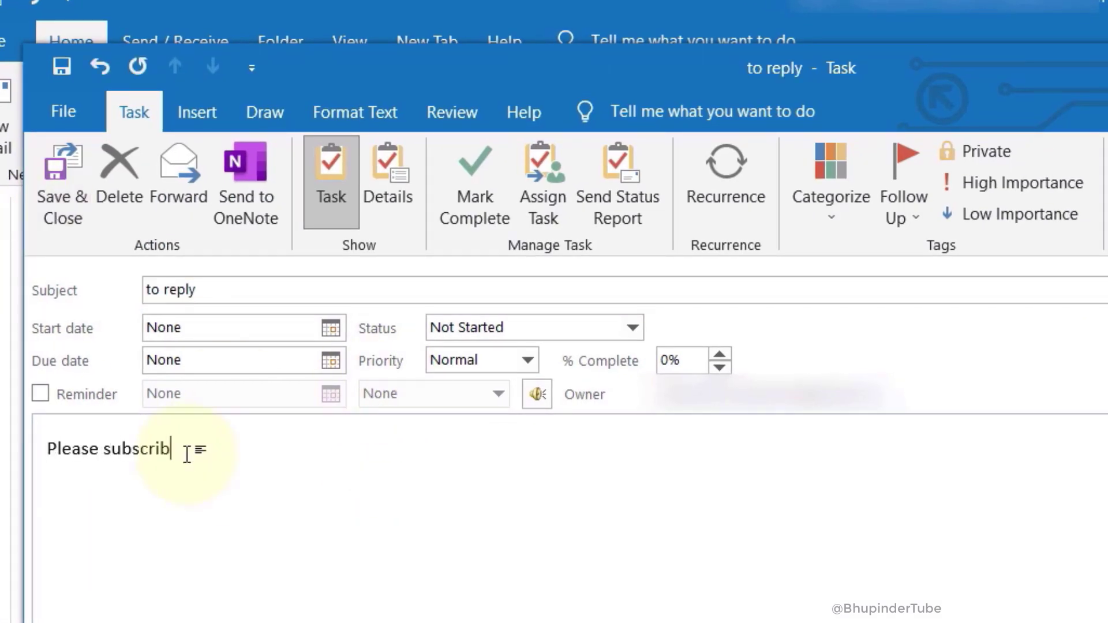
# Add a 15:30 reminder, keep Not Started status and Normal priority, and save the task.
pyautogui.click(40, 395)
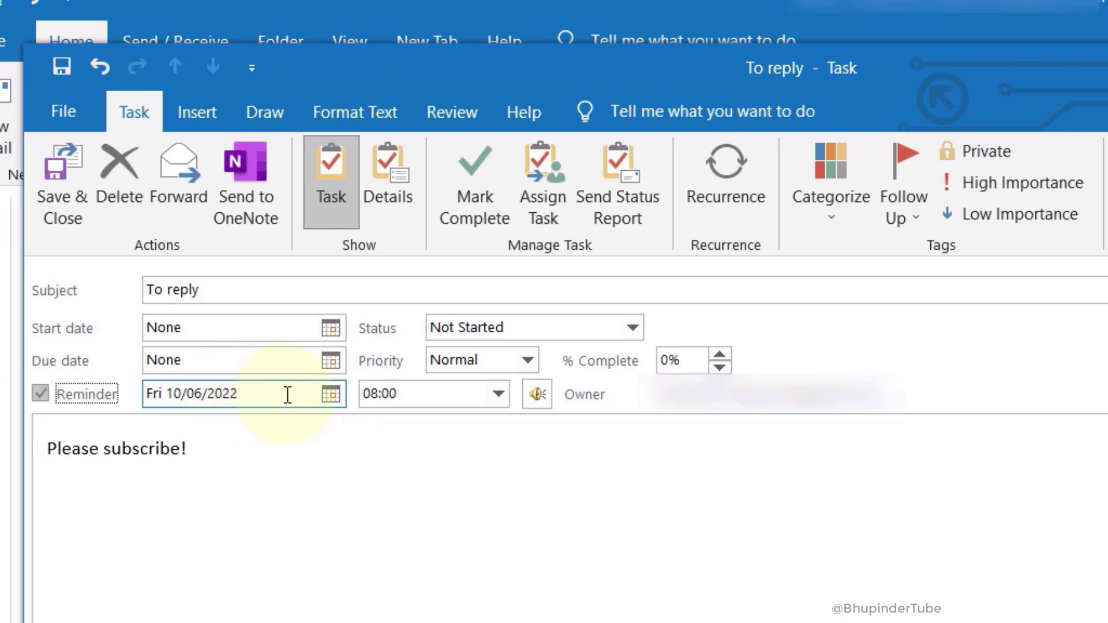
pyautogui.click(468, 396)
pyautogui.click(498, 394)
pyautogui.scroll(-4, 445, 502)
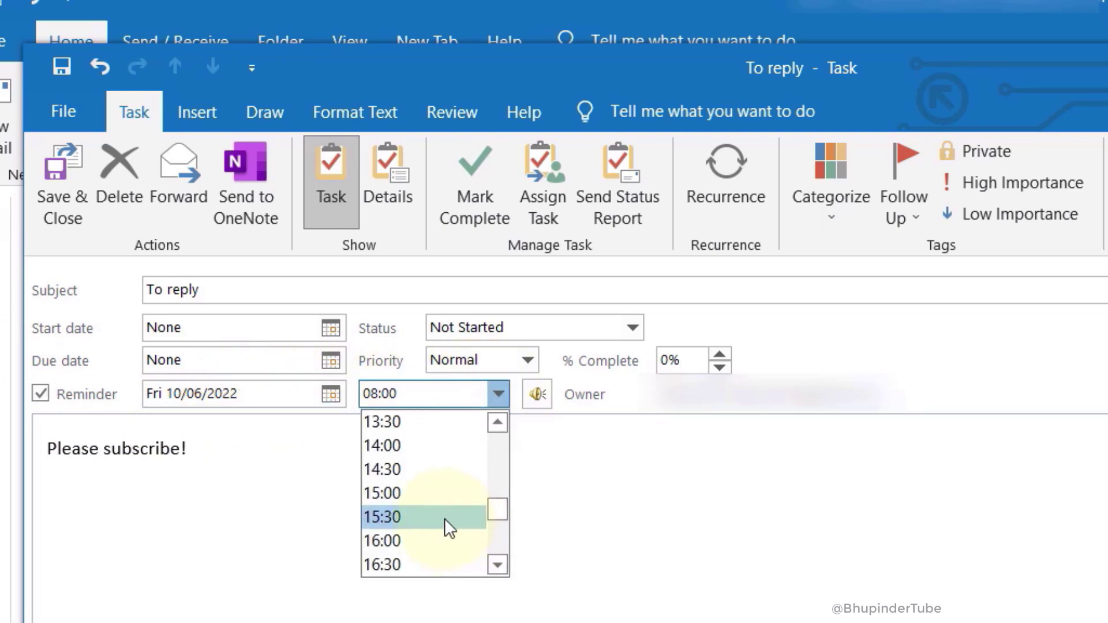
pyautogui.click(445, 526)
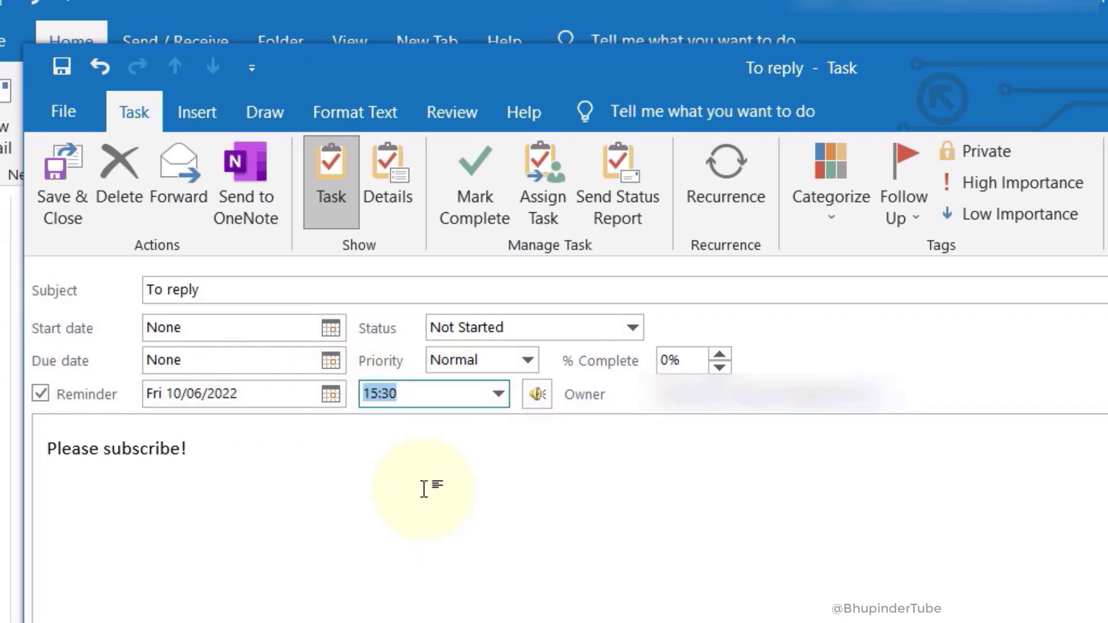
pyautogui.click(598, 334)
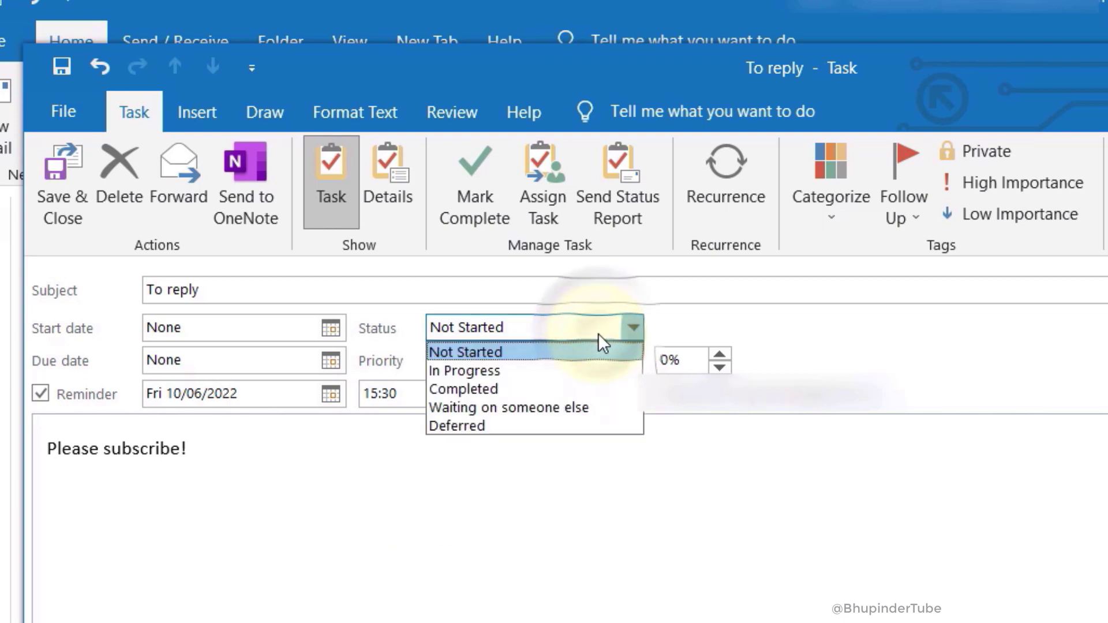
pyautogui.click(598, 333)
pyautogui.click(534, 359)
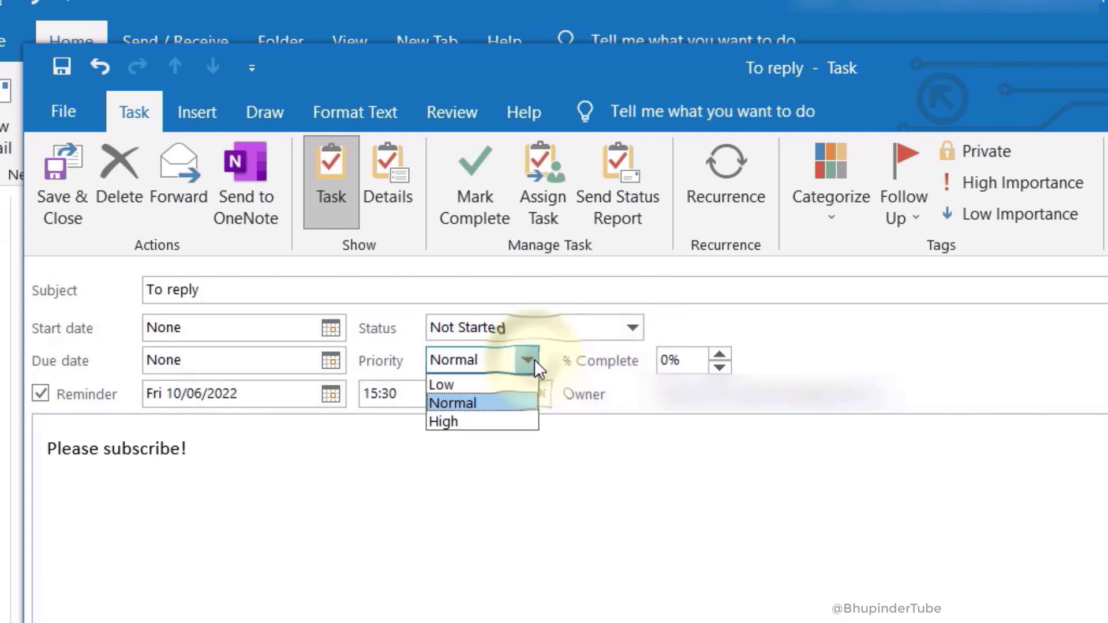
pyautogui.click(535, 359)
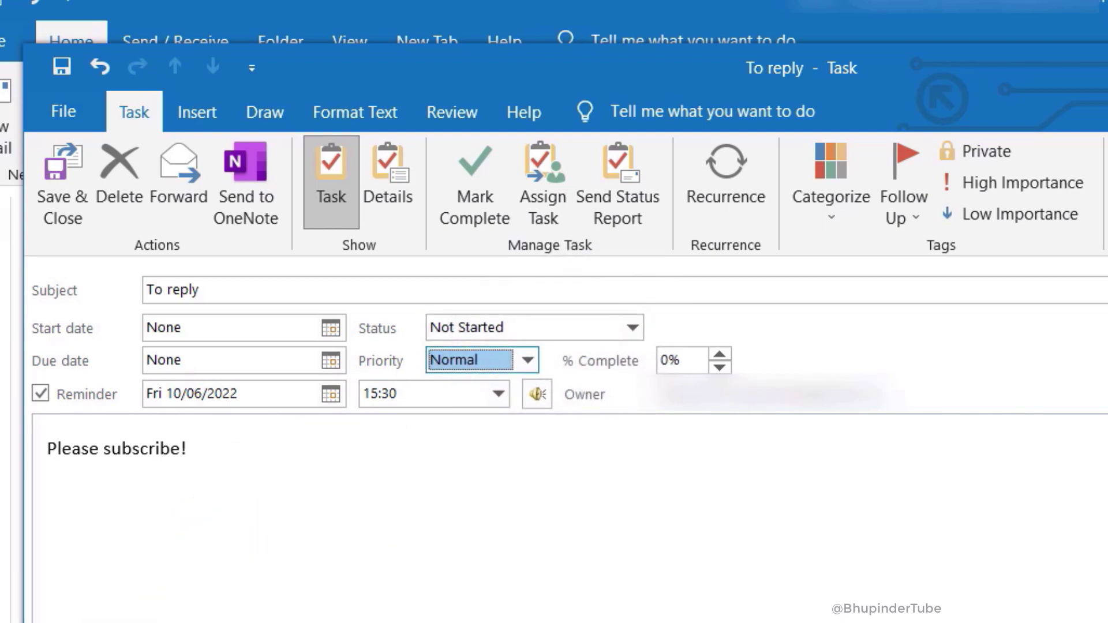
pyautogui.click(57, 181)
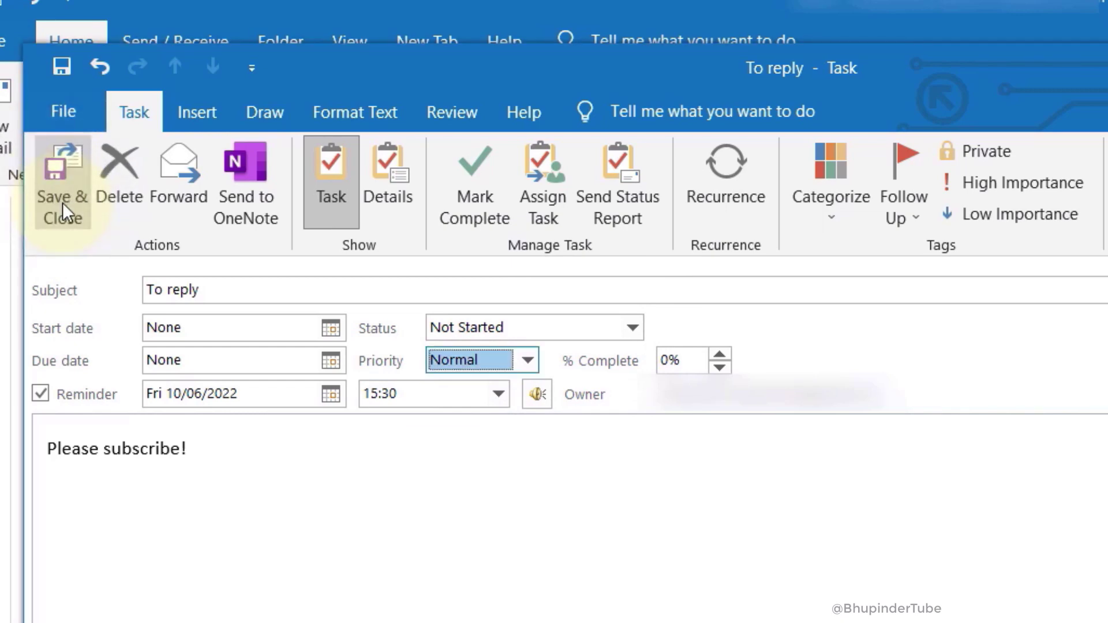
pyautogui.click(62, 202)
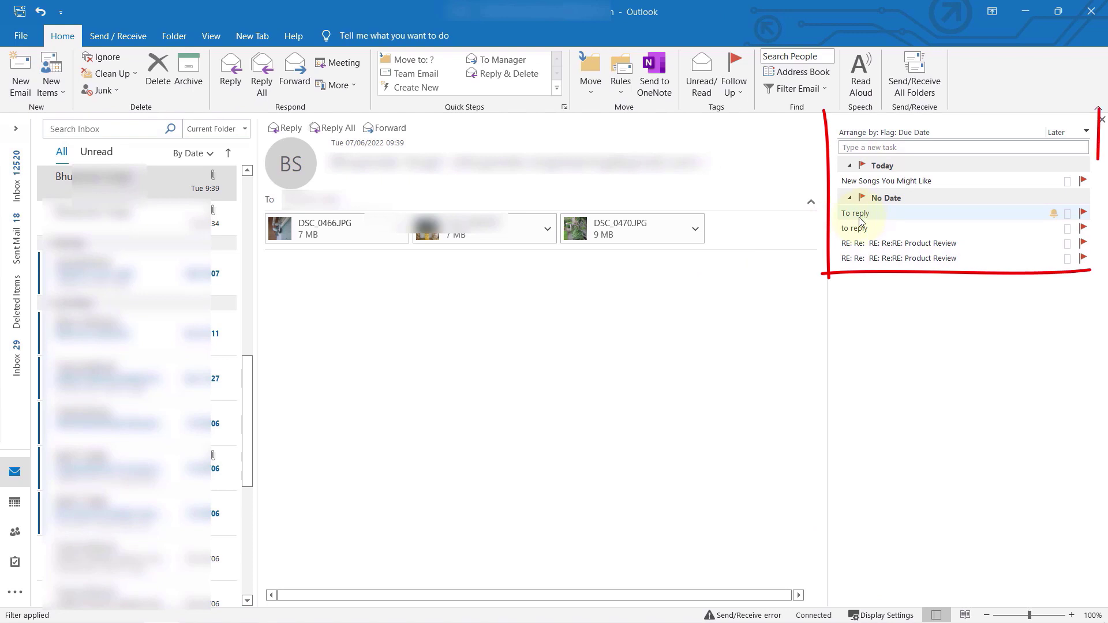